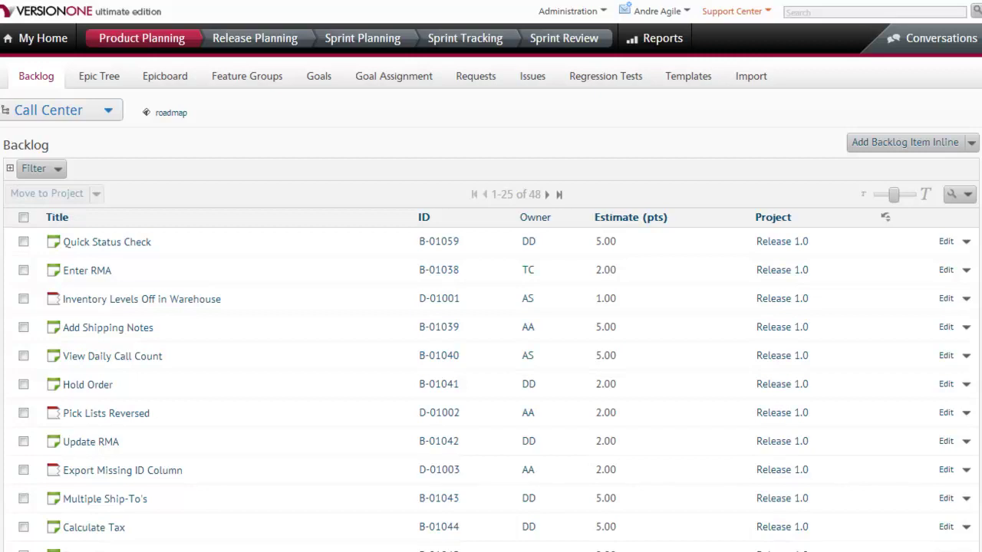
# - Start a new backlog item in the full form, look it over, then close it unsaved
pyautogui.click(970, 144)
pyautogui.click(958, 178)
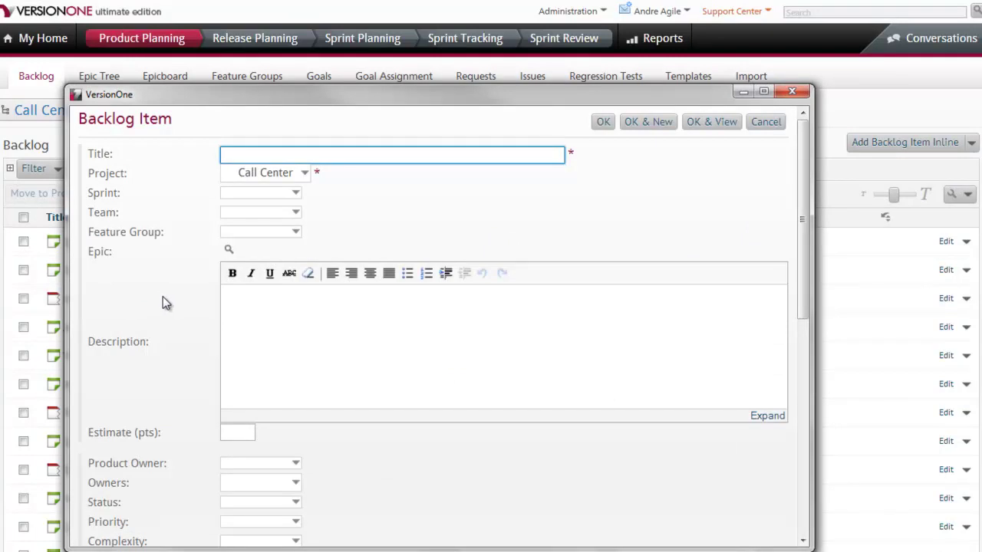
pyautogui.scroll(-6, 159, 305)
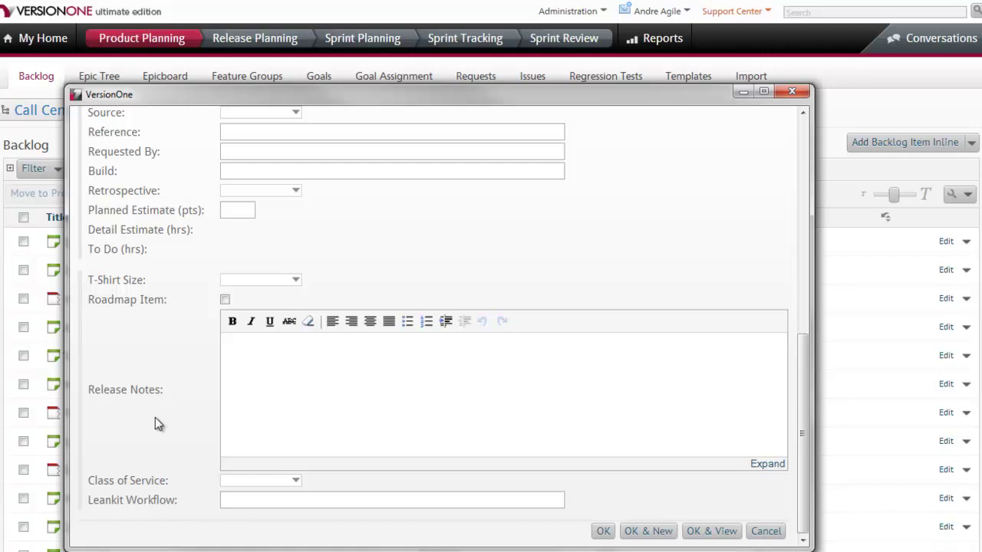
pyautogui.click(793, 92)
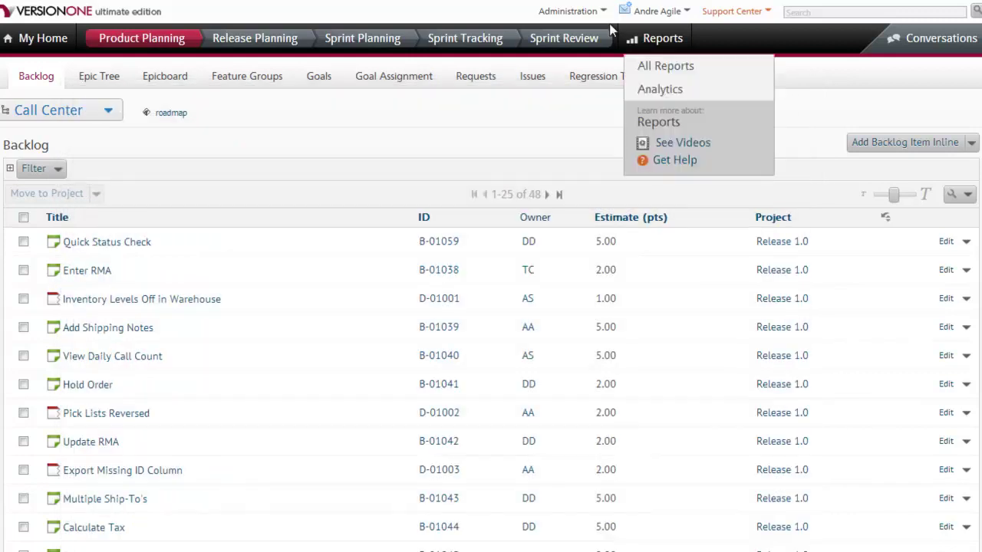
# - Create a custom list type named Names in System Configuration and publish the change
pyautogui.moveTo(597, 12)
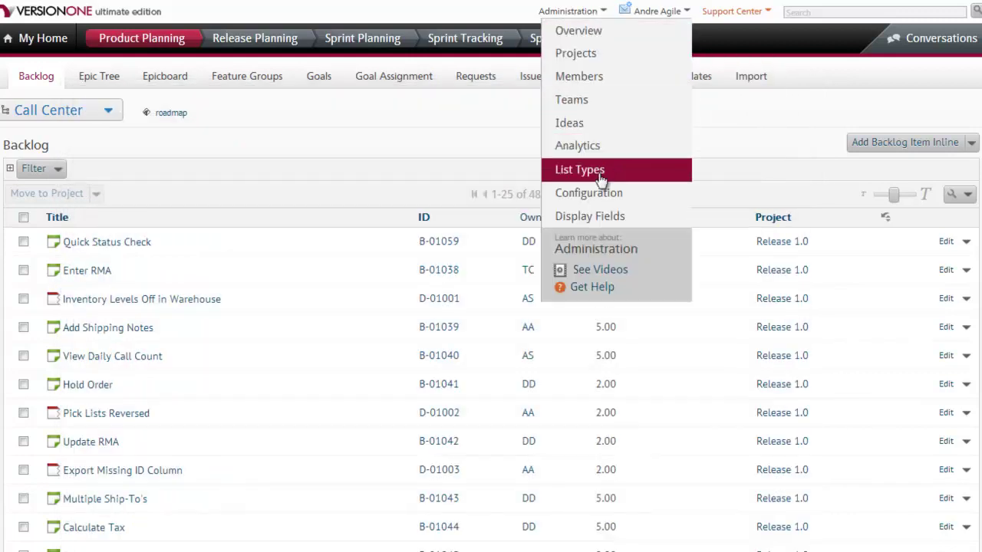
pyautogui.click(589, 194)
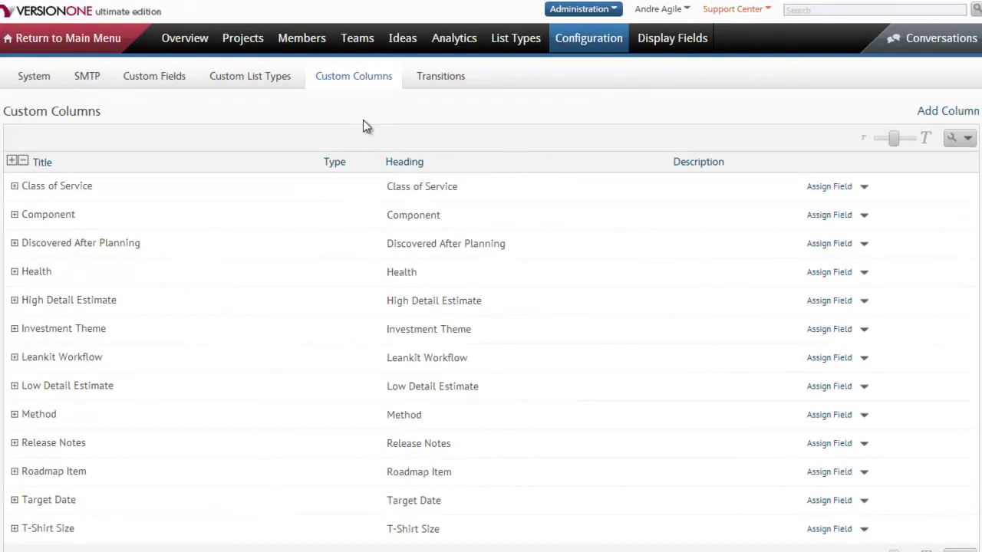
pyautogui.click(259, 83)
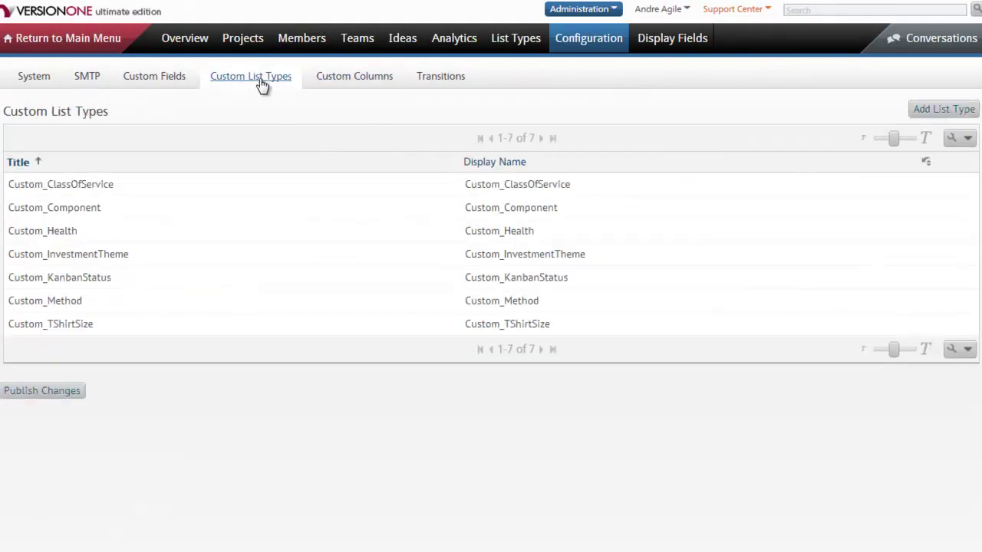
pyautogui.click(924, 119)
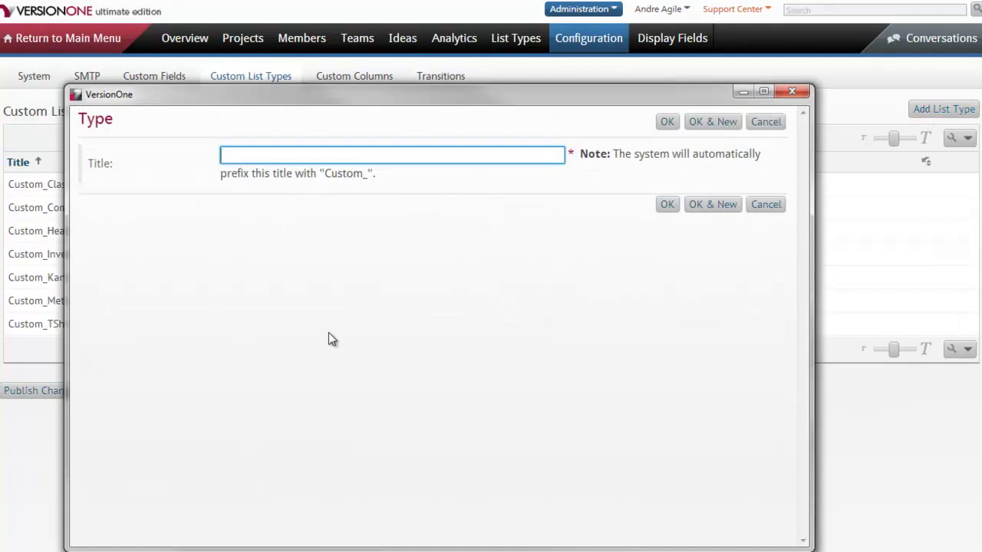
pyautogui.write('Names')
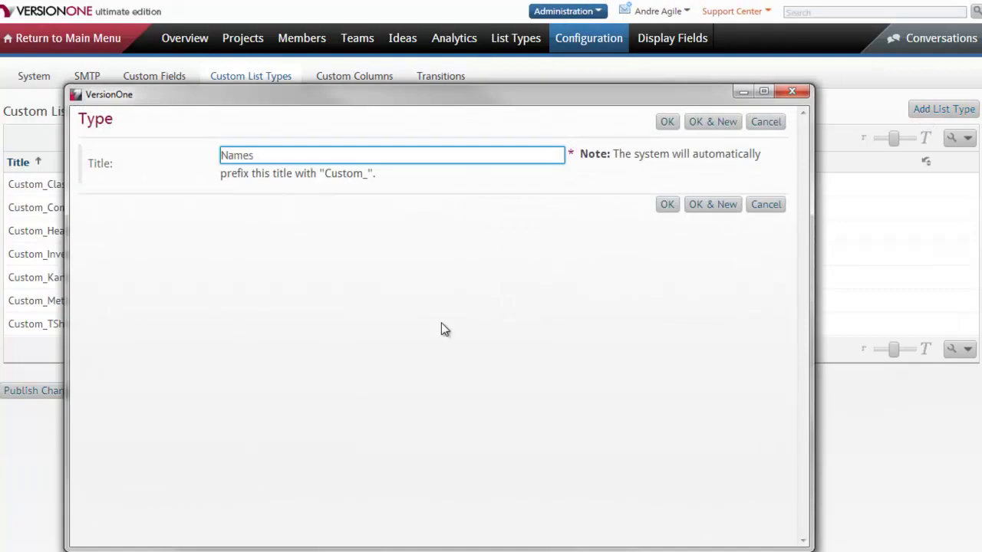
pyautogui.click(668, 122)
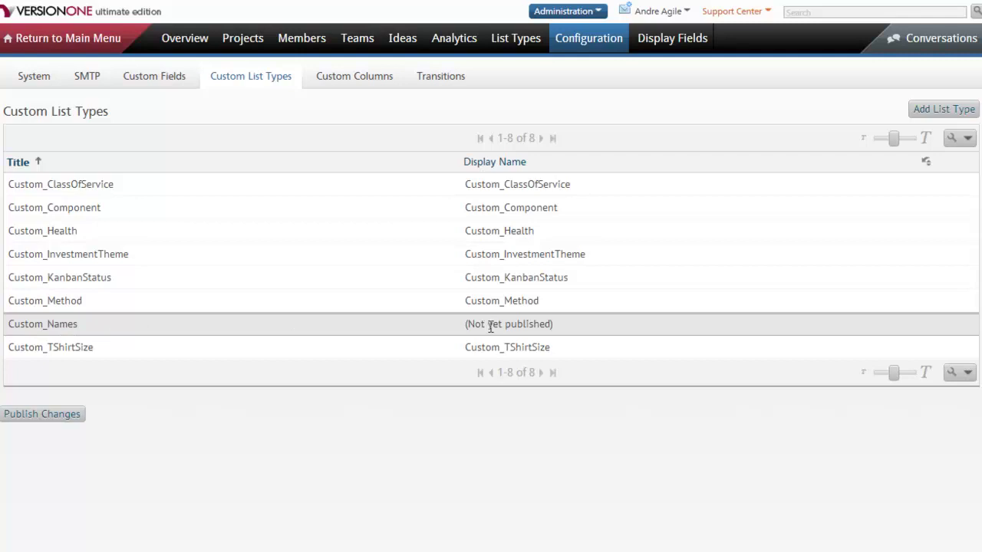
pyautogui.click(57, 415)
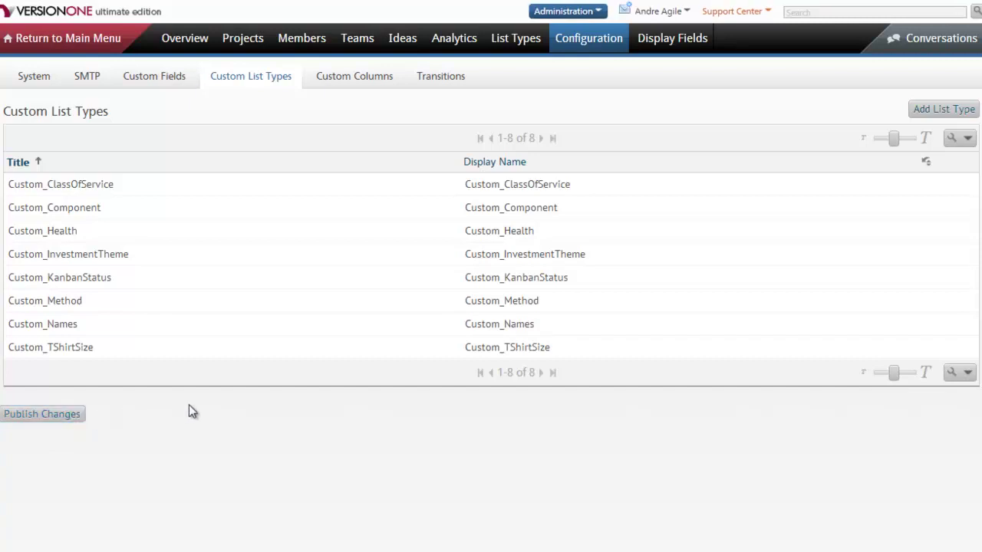
pyautogui.click(512, 40)
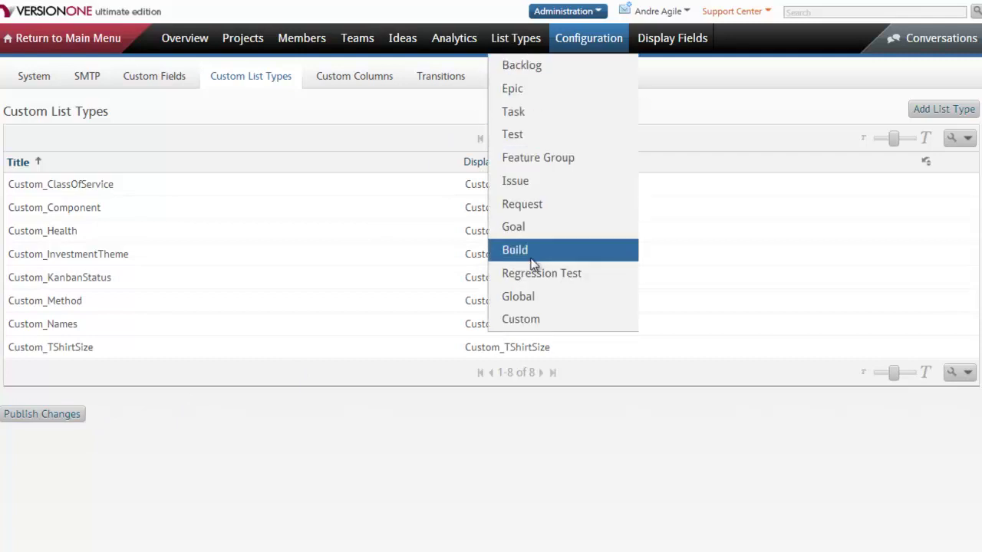
# - Add the values Joe, Mary and Sam to the Custom_Names list type
pyautogui.click(521, 321)
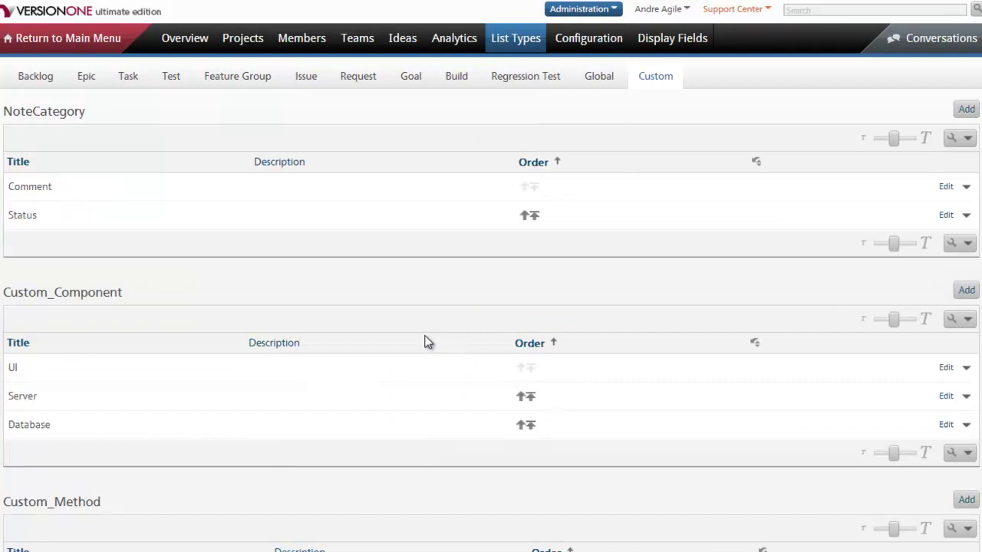
pyautogui.scroll(-10, 428, 342)
pyautogui.scroll(-8, 428, 338)
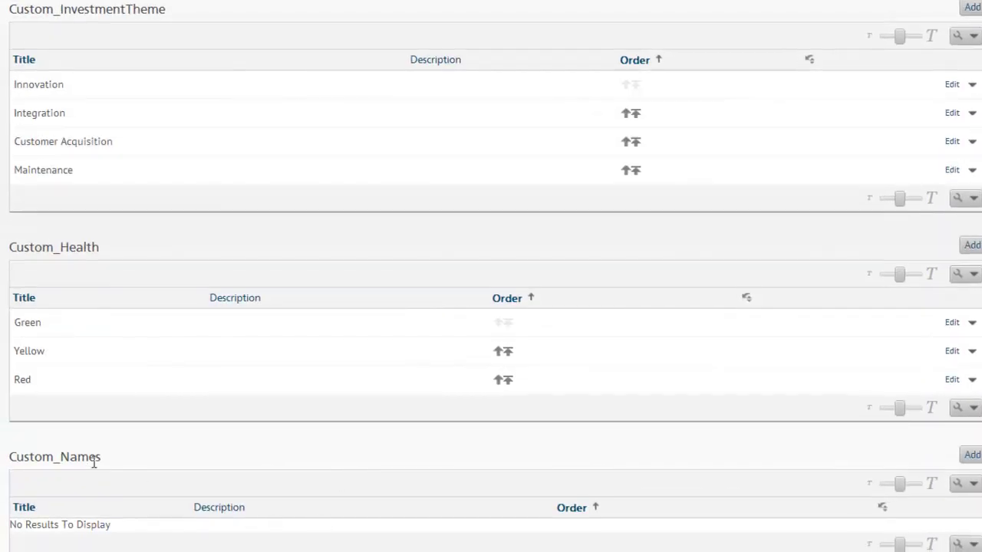
pyautogui.click(970, 455)
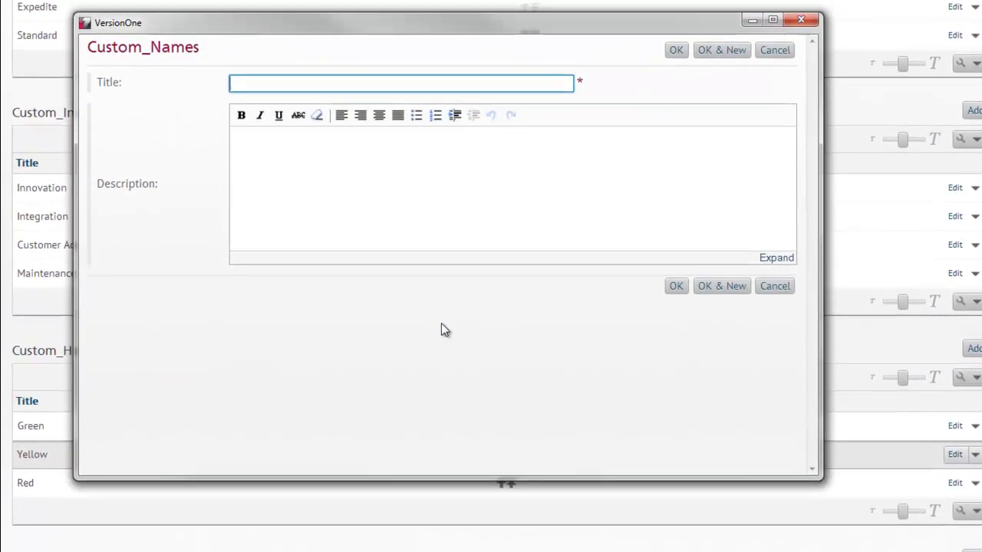
pyautogui.click(708, 49)
pyautogui.write('Mary')
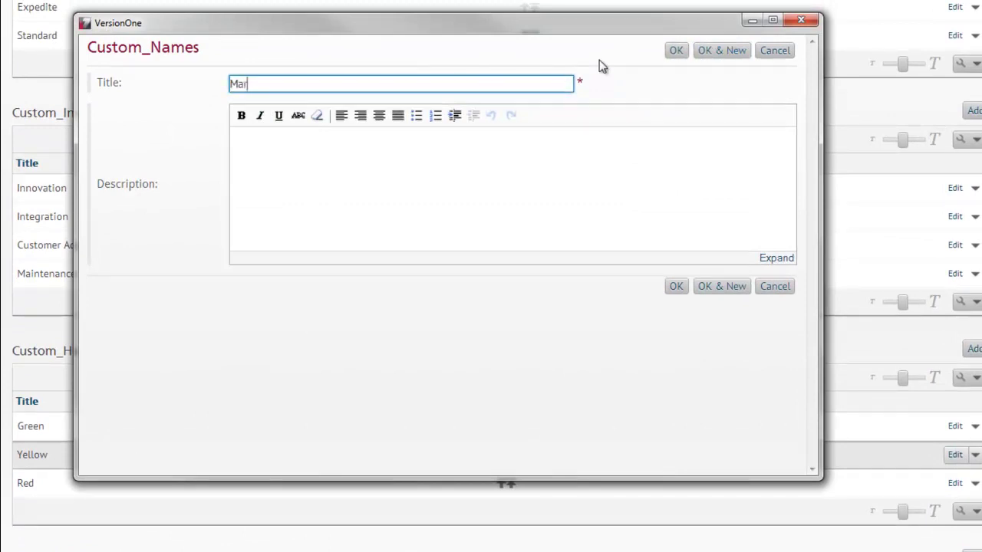
pyautogui.click(717, 49)
pyautogui.write('Sam')
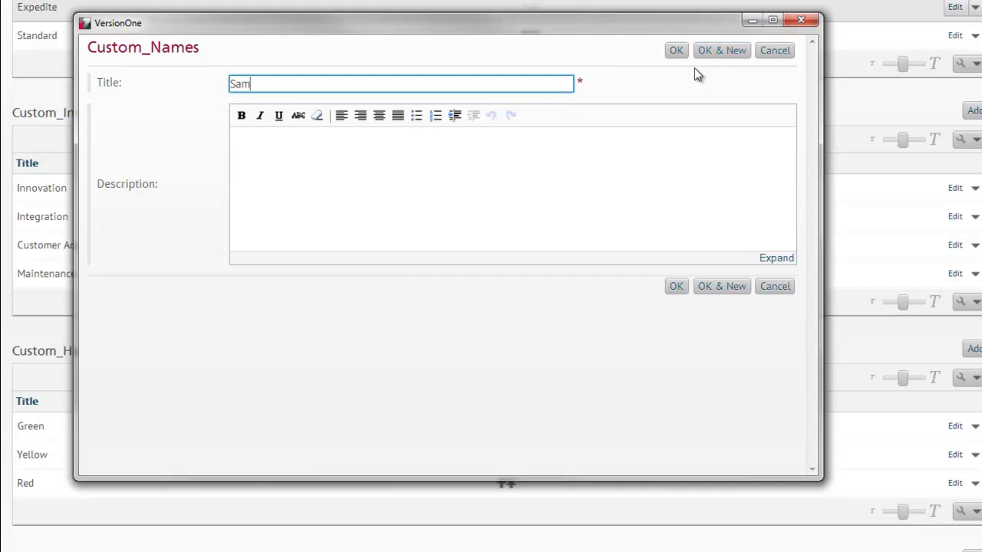
pyautogui.click(675, 52)
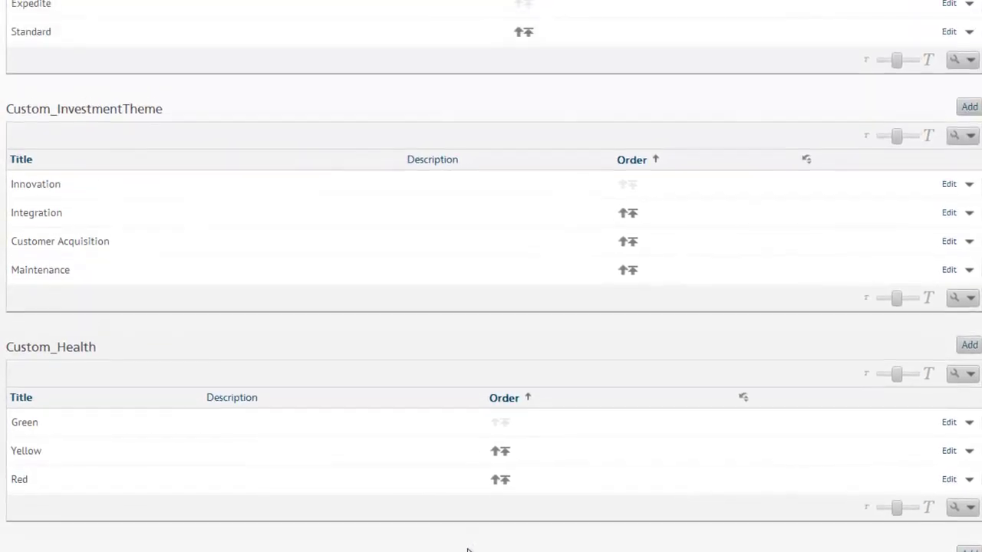
pyautogui.scroll(15, 466, 550)
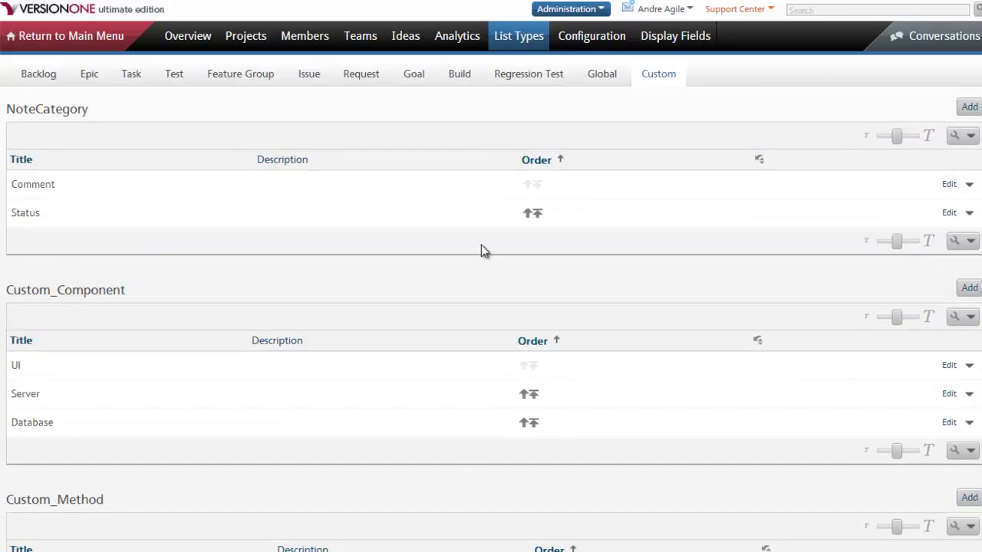
# - Add a Backlog Item dropdown field named 'Special Requestor' using the Custom_Names list type
pyautogui.click(576, 40)
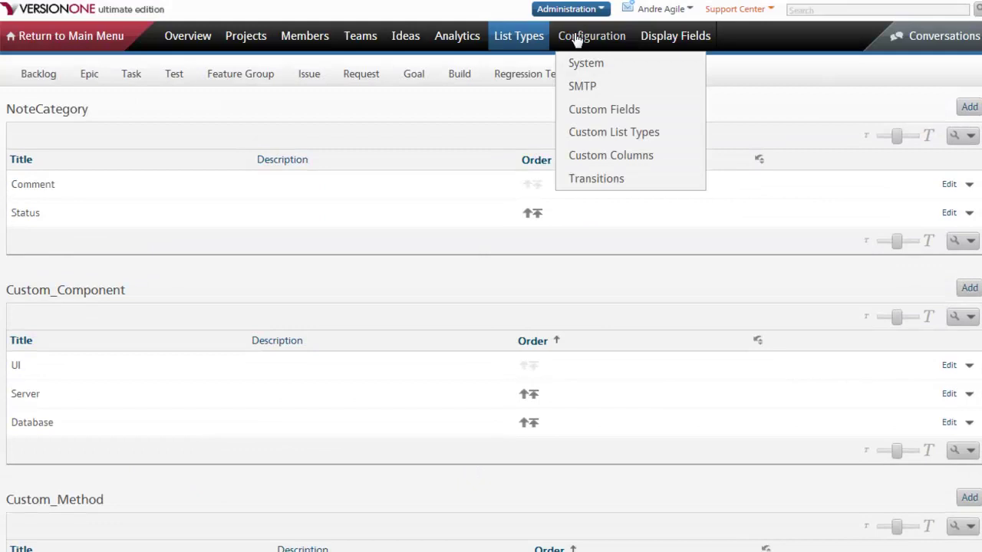
pyautogui.click(593, 115)
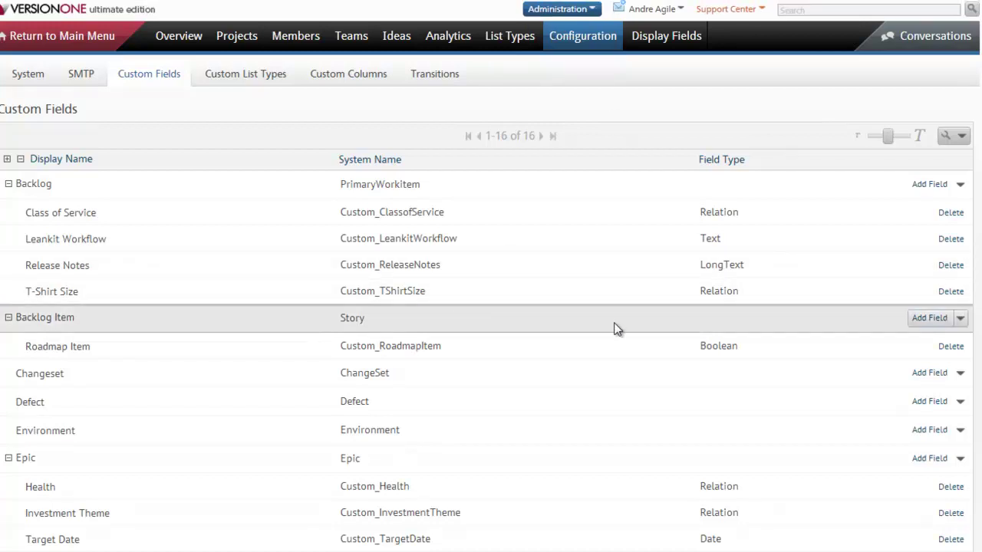
pyautogui.click(958, 322)
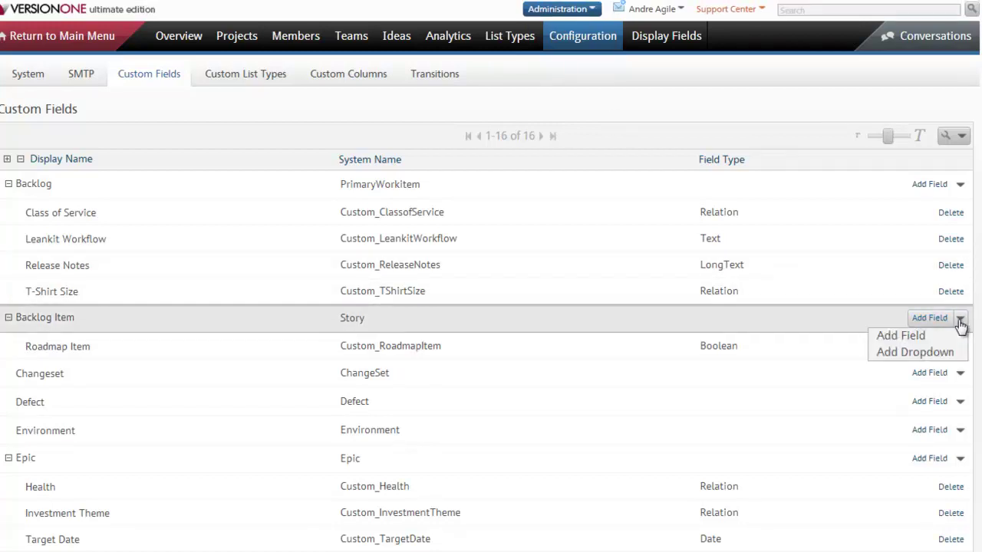
pyautogui.click(940, 359)
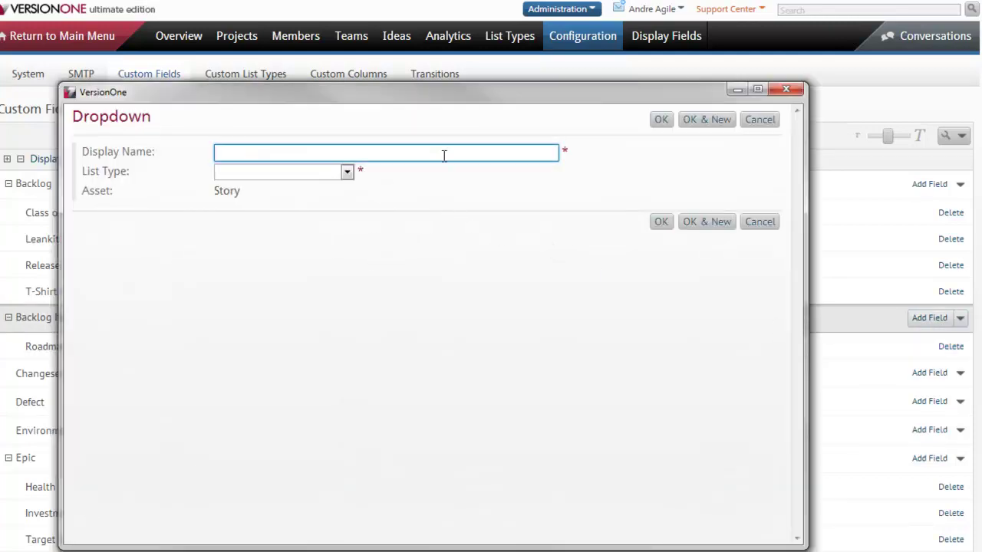
pyautogui.write('Special Requestor')
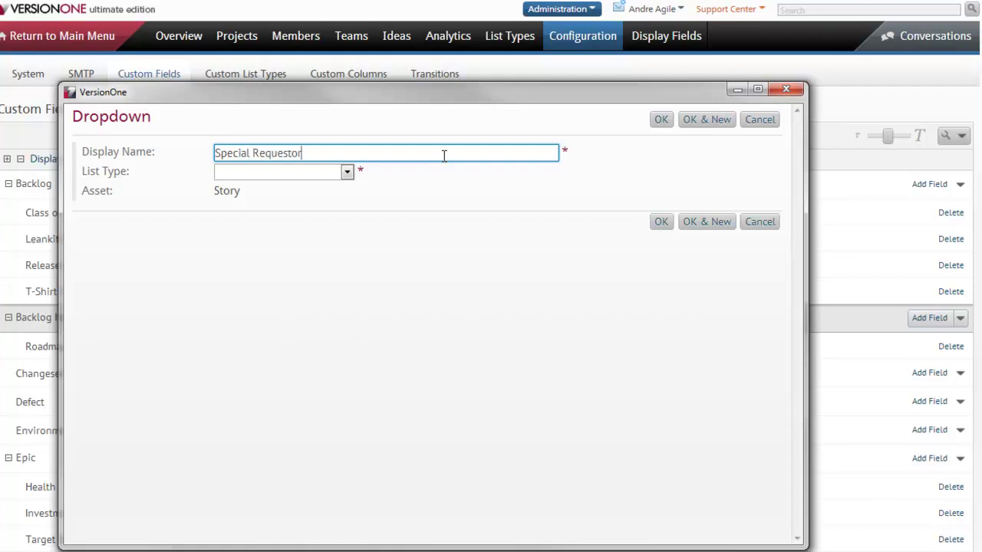
pyautogui.click(347, 172)
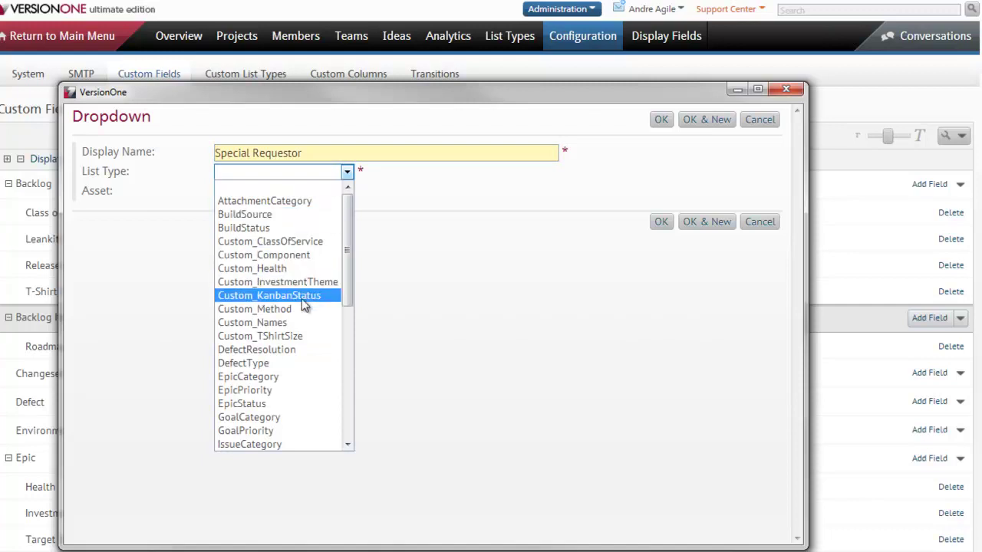
pyautogui.click(288, 326)
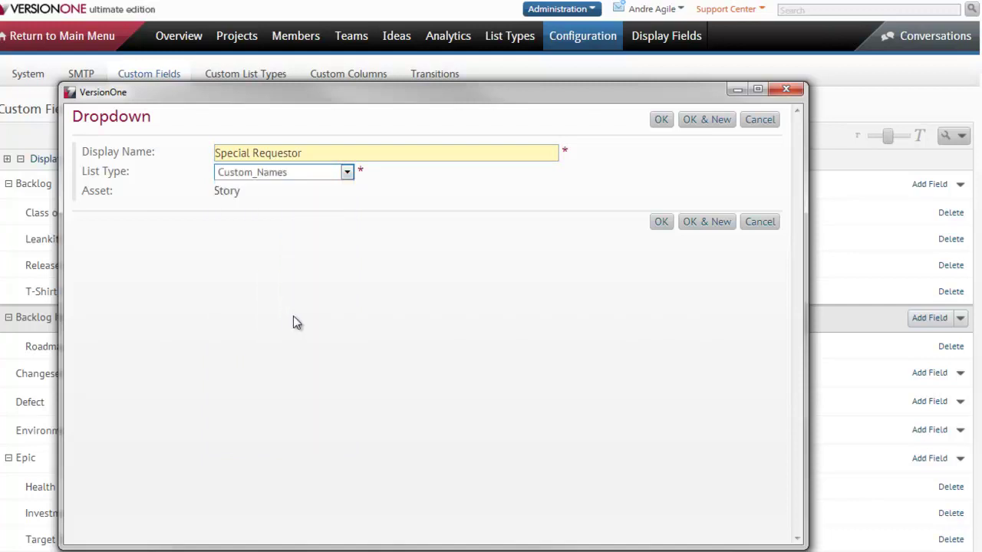
pyautogui.click(661, 221)
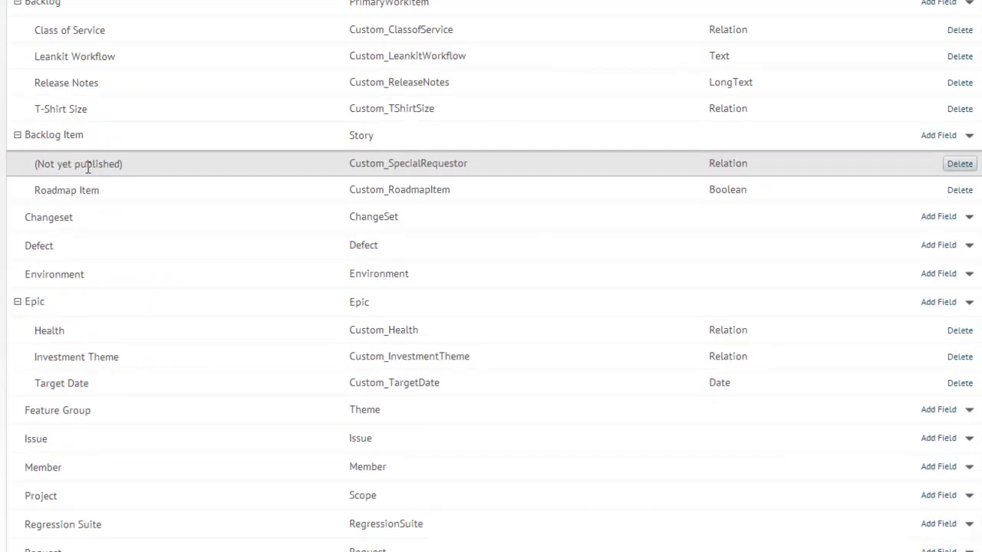
pyautogui.scroll(-5, 89, 164)
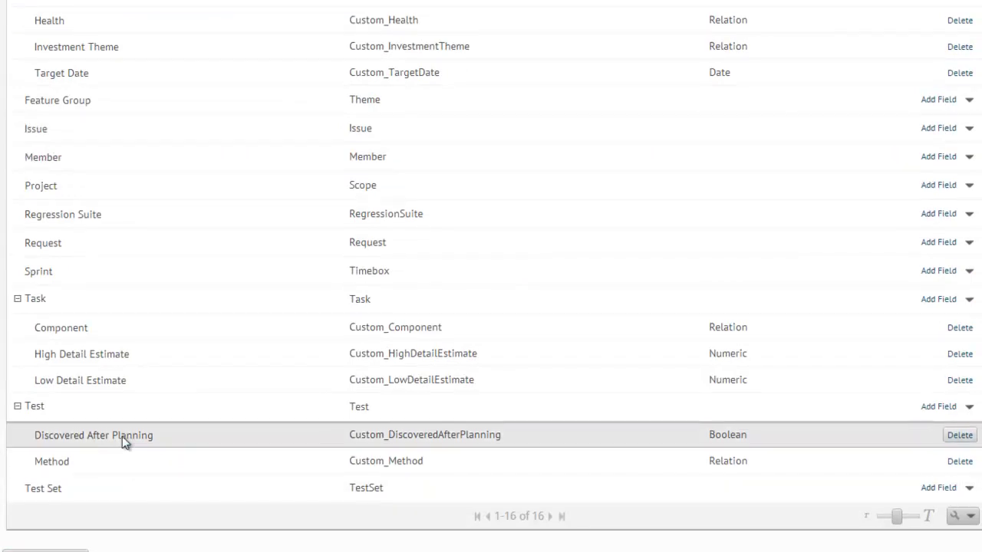
pyautogui.scroll(8, 122, 434)
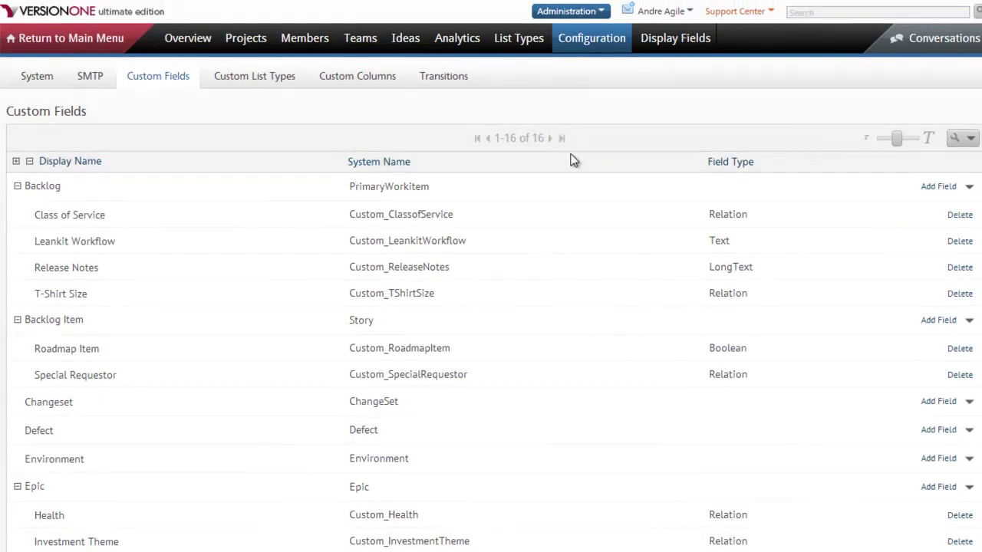
pyautogui.moveTo(664, 39)
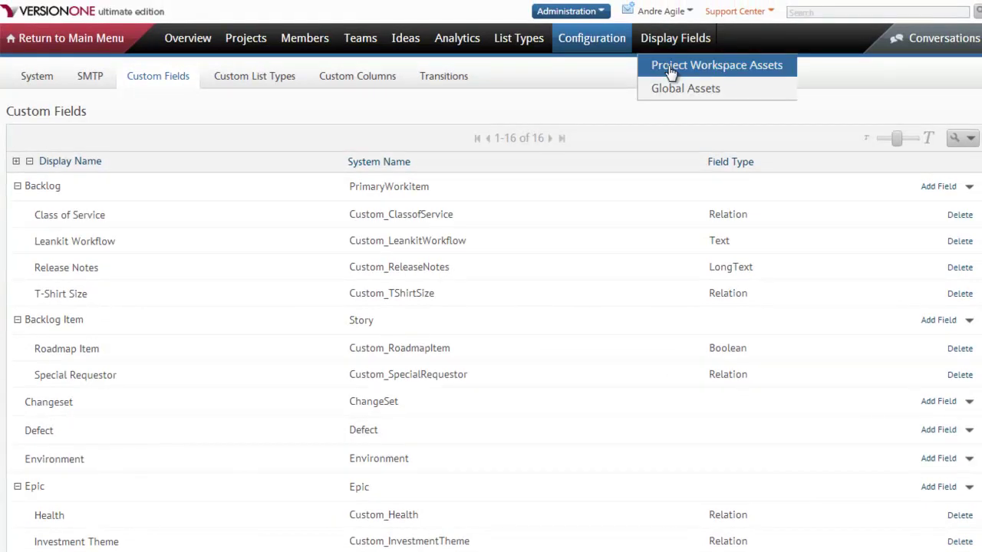
# - Create a project workspace for EZ Support Inc. and enable Special Requestor values Joe, Mary and Sam
pyautogui.click(671, 67)
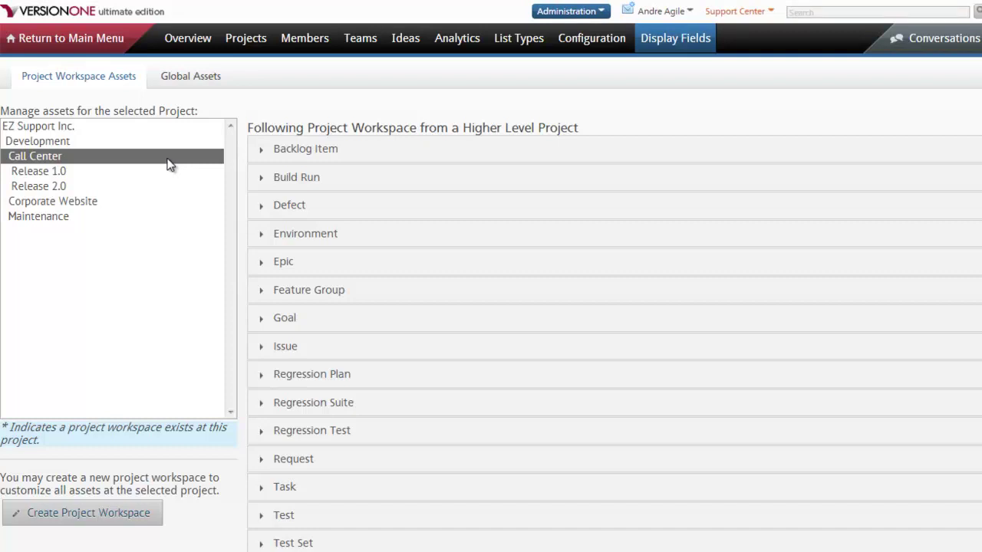
pyautogui.click(65, 128)
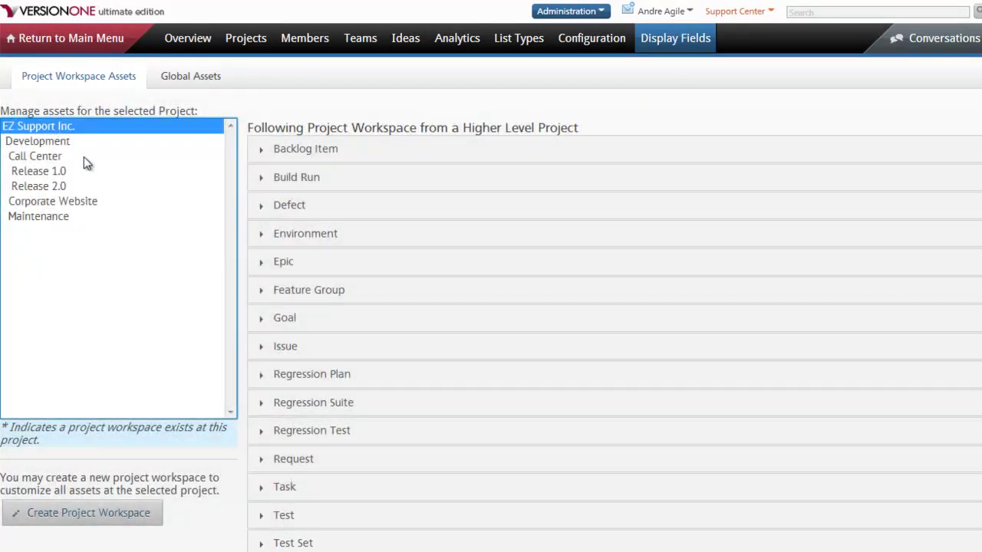
pyautogui.click(106, 523)
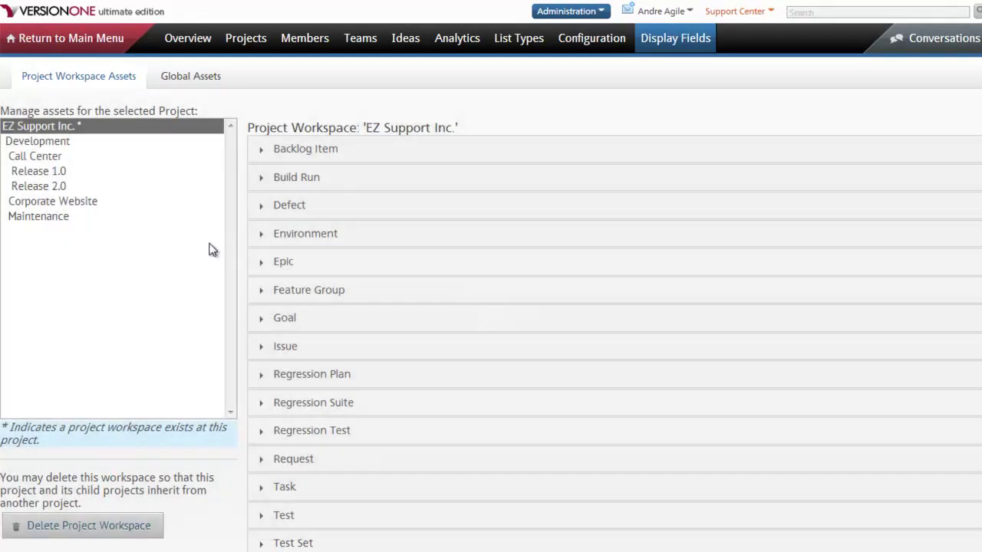
pyautogui.click(261, 149)
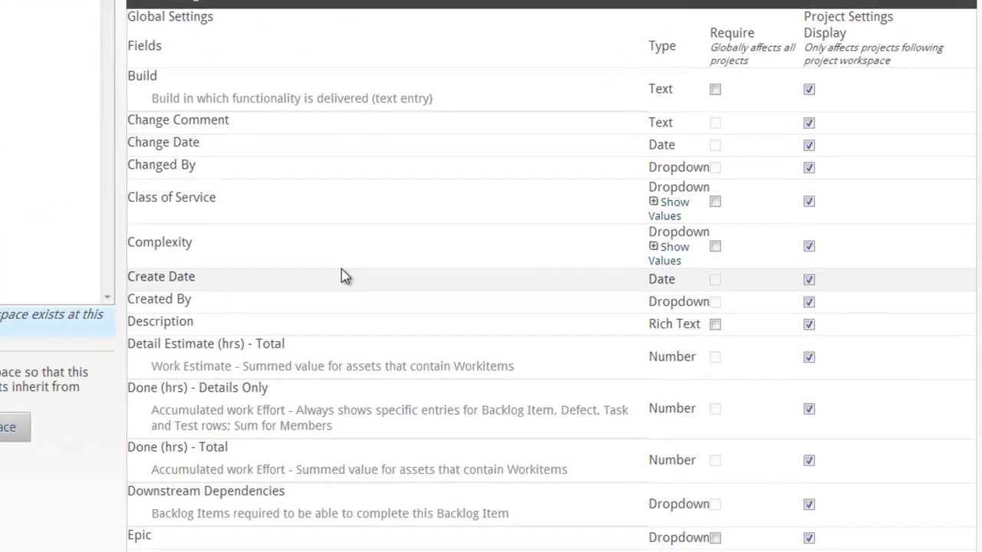
pyautogui.scroll(-6, 412, 359)
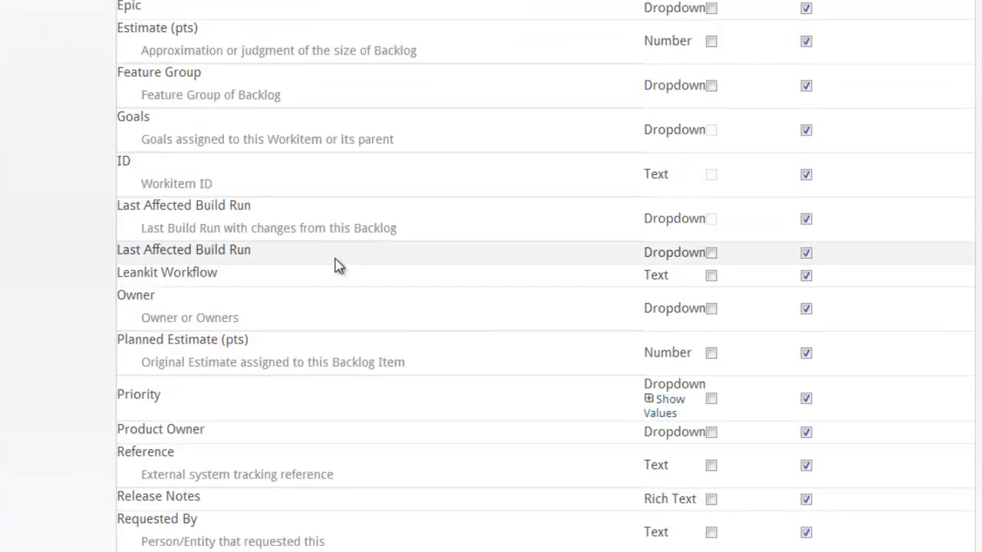
pyautogui.scroll(-3, 338, 264)
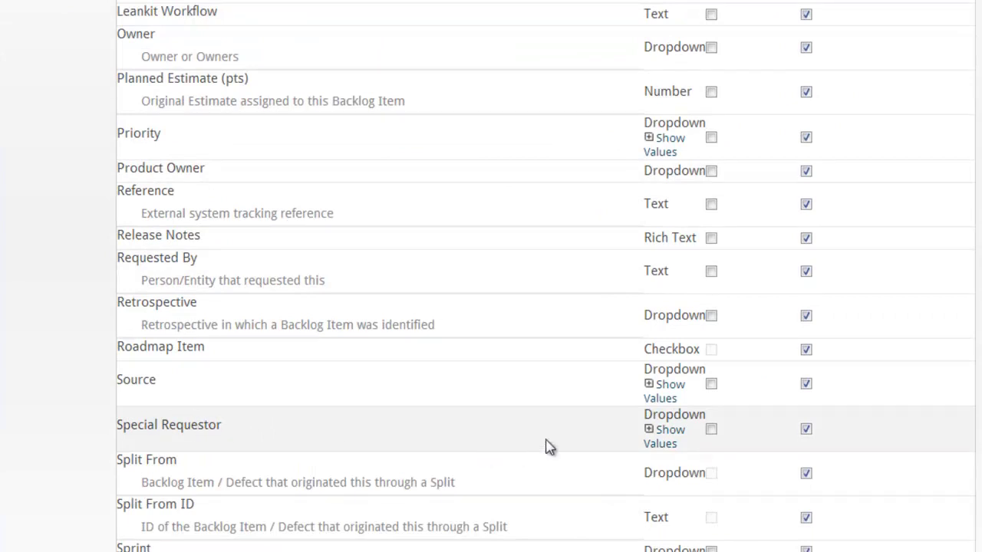
pyautogui.click(650, 434)
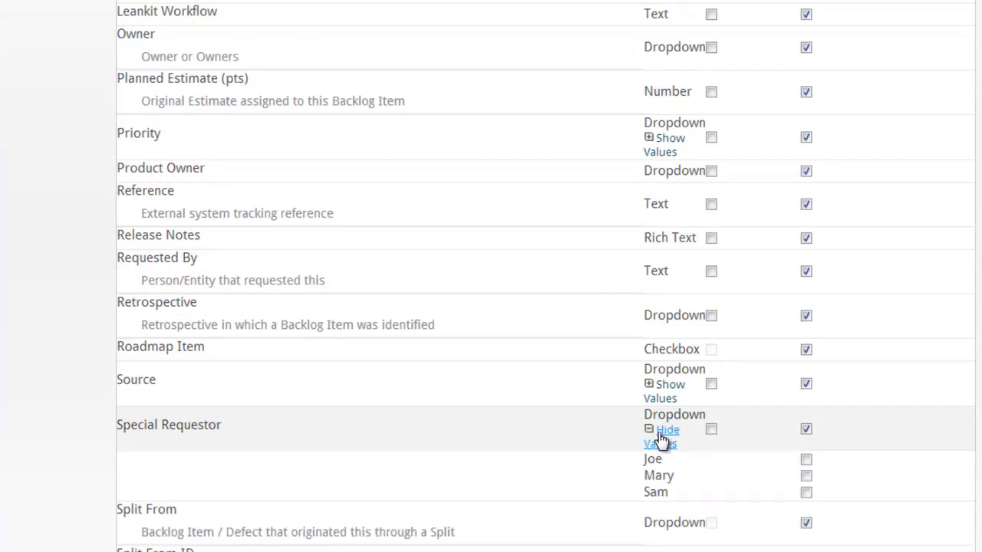
pyautogui.click(806, 460)
pyautogui.click(806, 475)
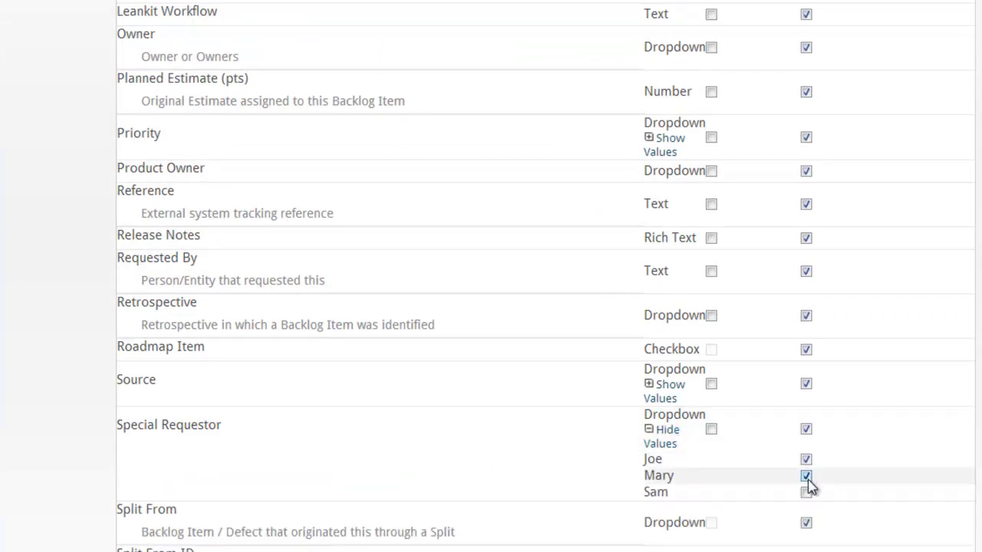
pyautogui.click(806, 491)
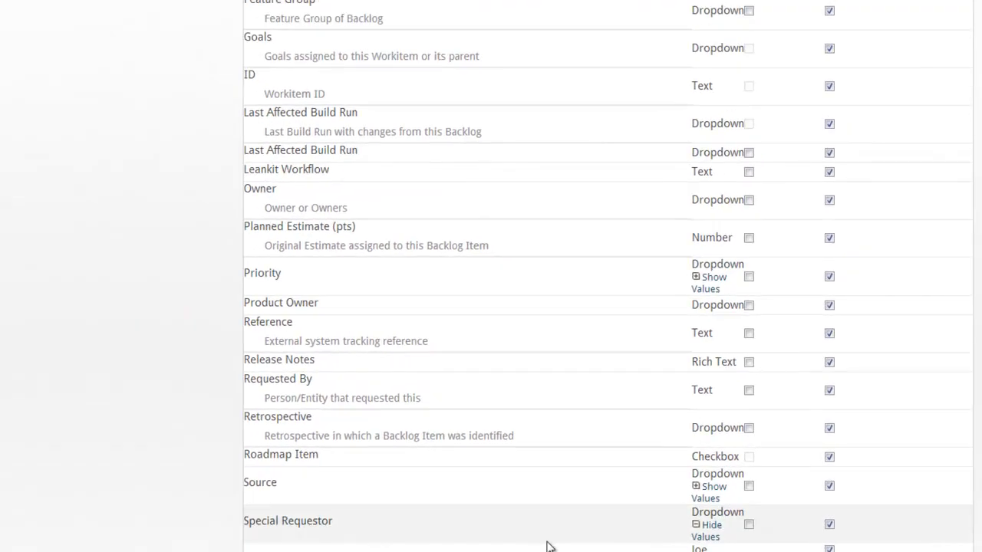
pyautogui.scroll(8, 549, 546)
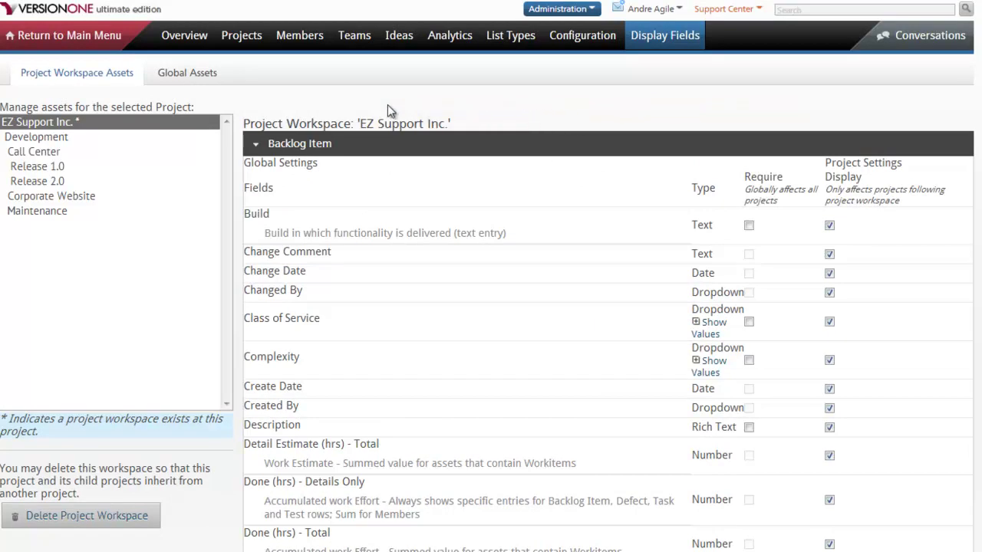
# - From the product backlog, start a new backlog item in its own window
pyautogui.click(112, 31)
pyautogui.moveTo(119, 36)
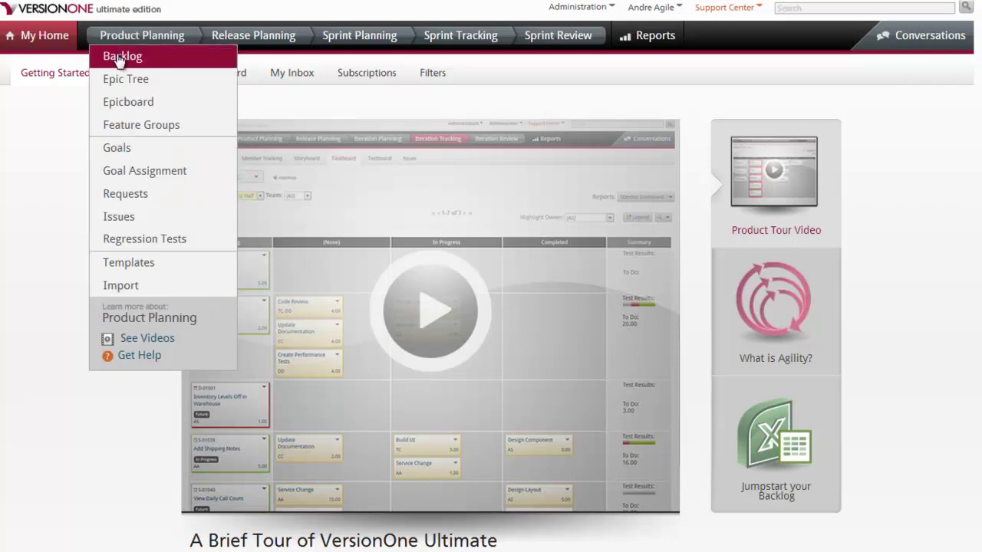
pyautogui.click(119, 60)
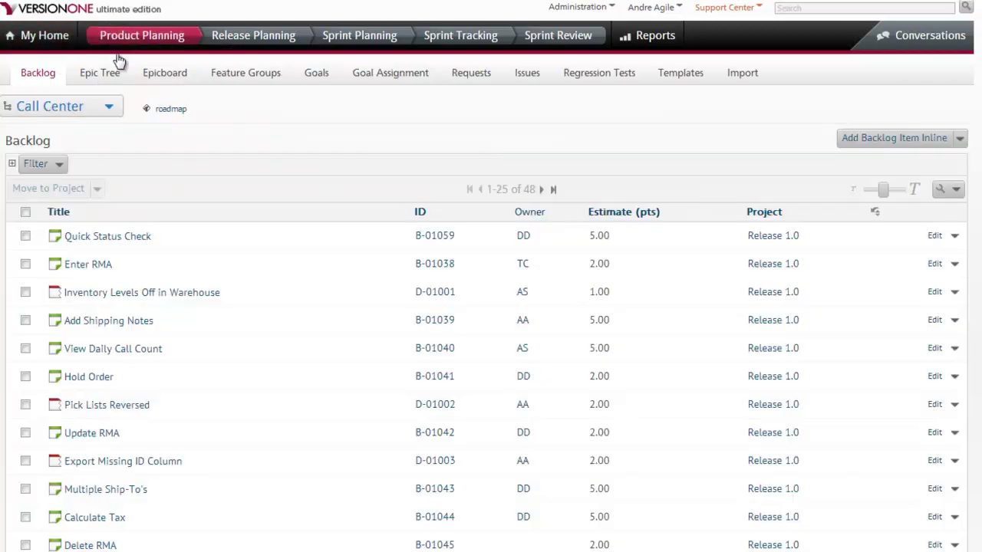
pyautogui.click(959, 141)
pyautogui.click(913, 173)
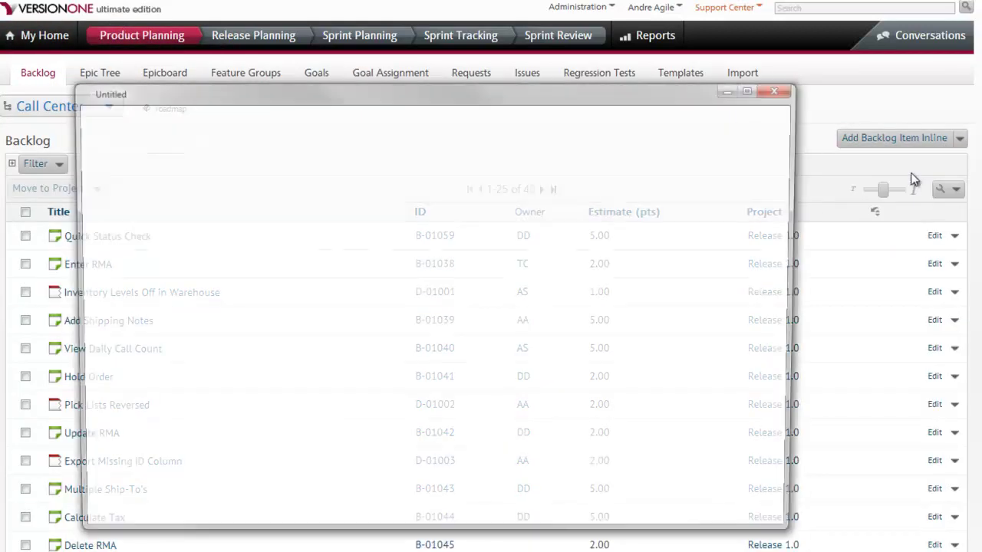